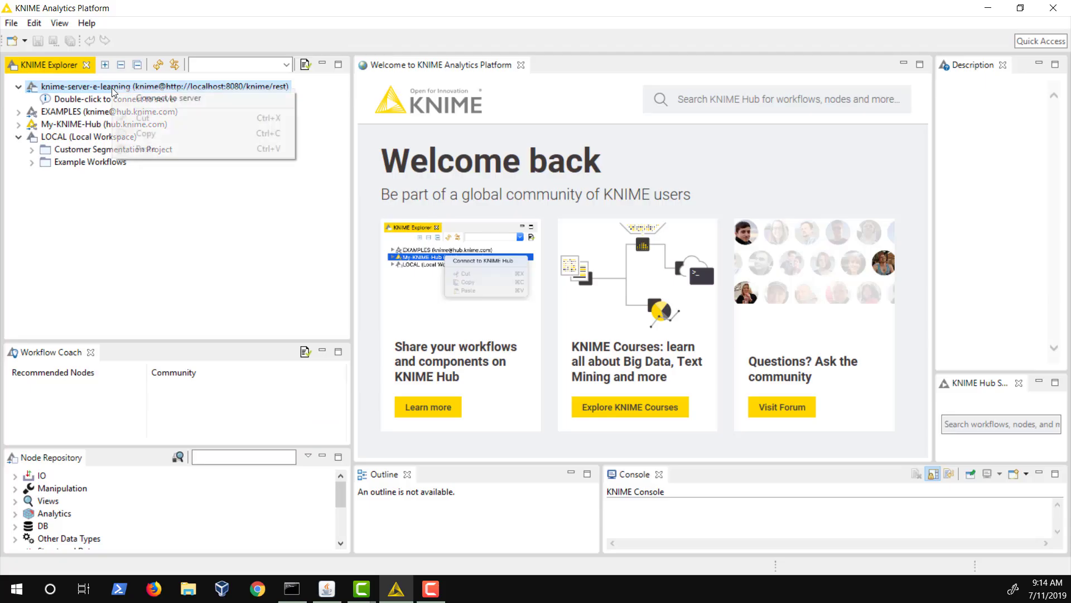
Step: Log in to the knime-server-e-learning server with the account password
{"action": "left_click", "coordinate": [137, 97]}
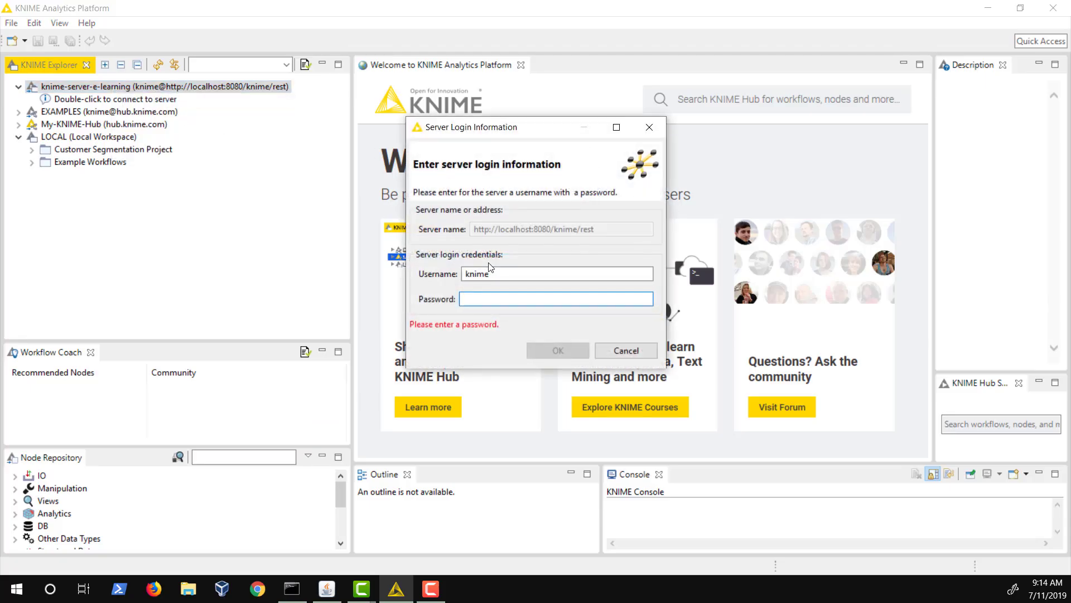
{"action": "type", "text": "*************"}
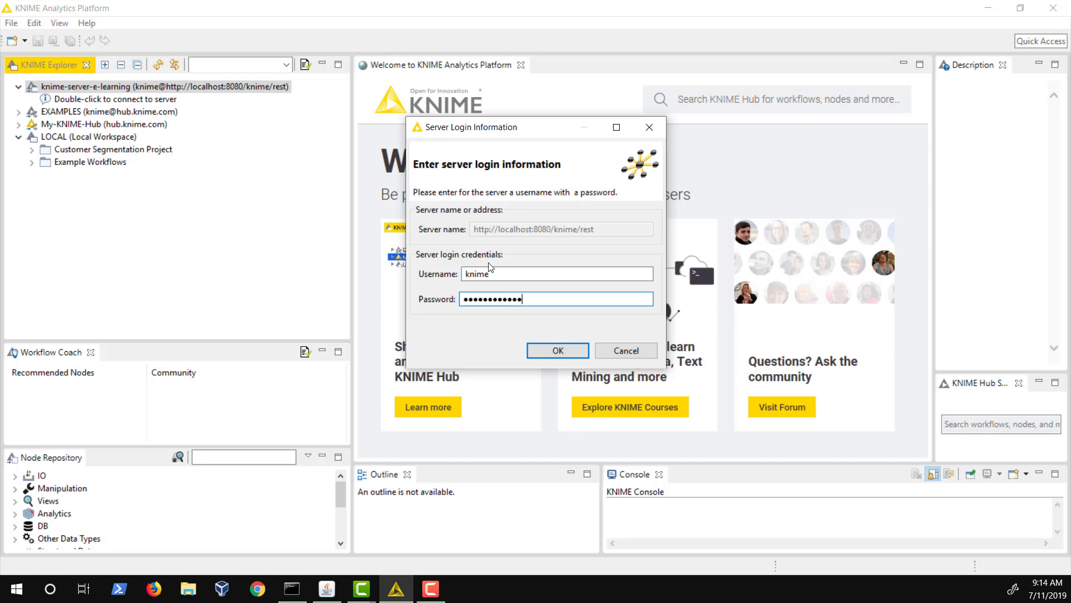
{"action": "key", "text": "Return"}
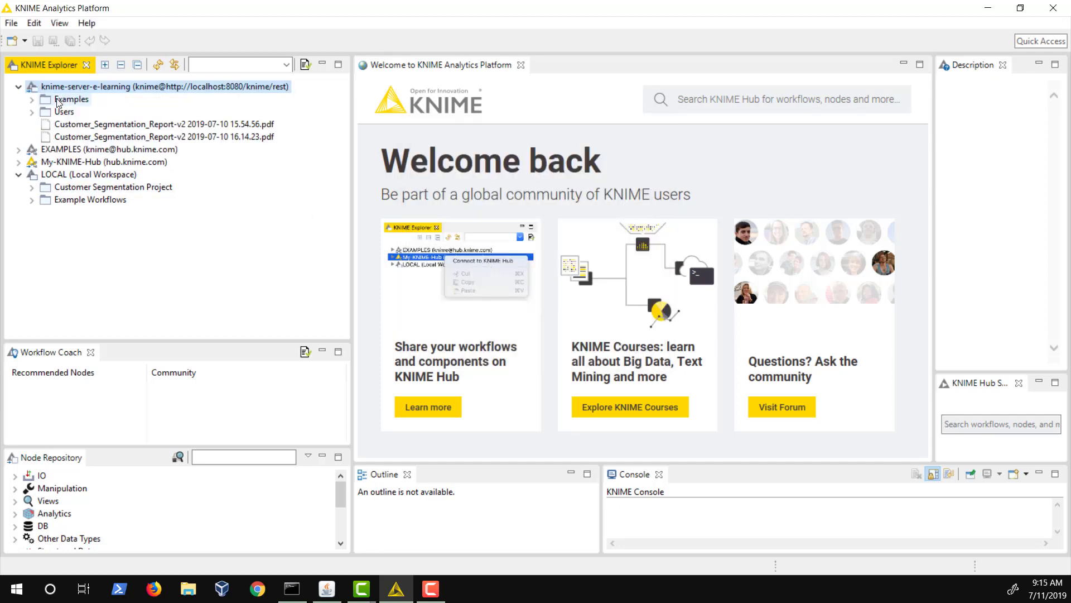
Step: Expand Users > knime > 02_Customer_Segmentation and both Customer_Segmentation_Report workflows to reveal their jobs
{"action": "left_click", "coordinate": [32, 112]}
{"action": "left_click", "coordinate": [46, 124]}
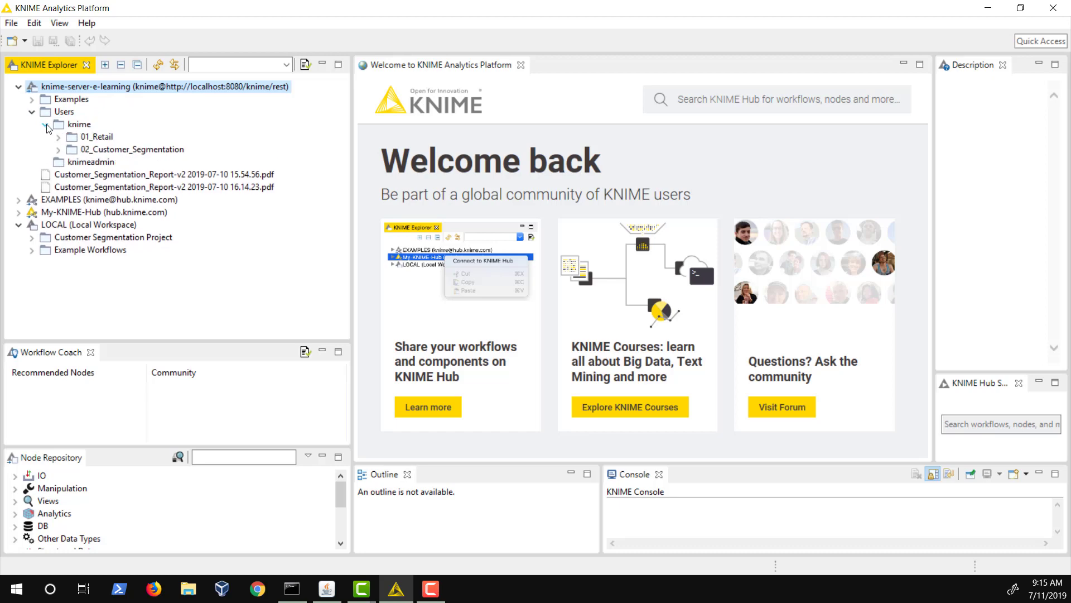
{"action": "left_click", "coordinate": [58, 149]}
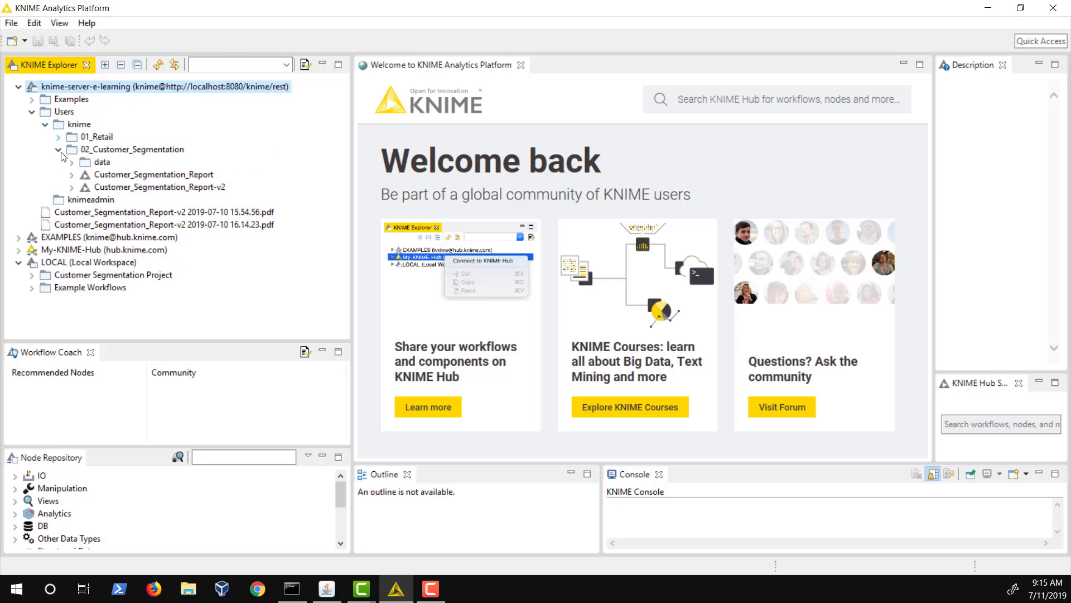
{"action": "left_click", "coordinate": [72, 186]}
{"action": "left_click", "coordinate": [72, 175]}
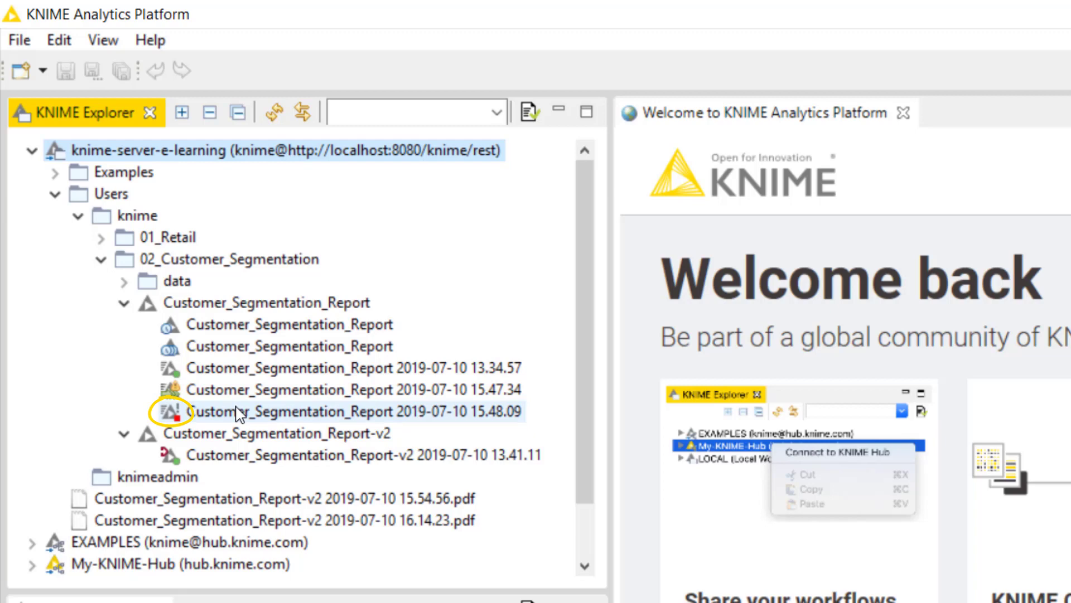
{"action": "left_click", "coordinate": [236, 411]}
{"action": "right_click", "coordinate": [237, 411]}
{"action": "mouse_move", "coordinate": [290, 422]}
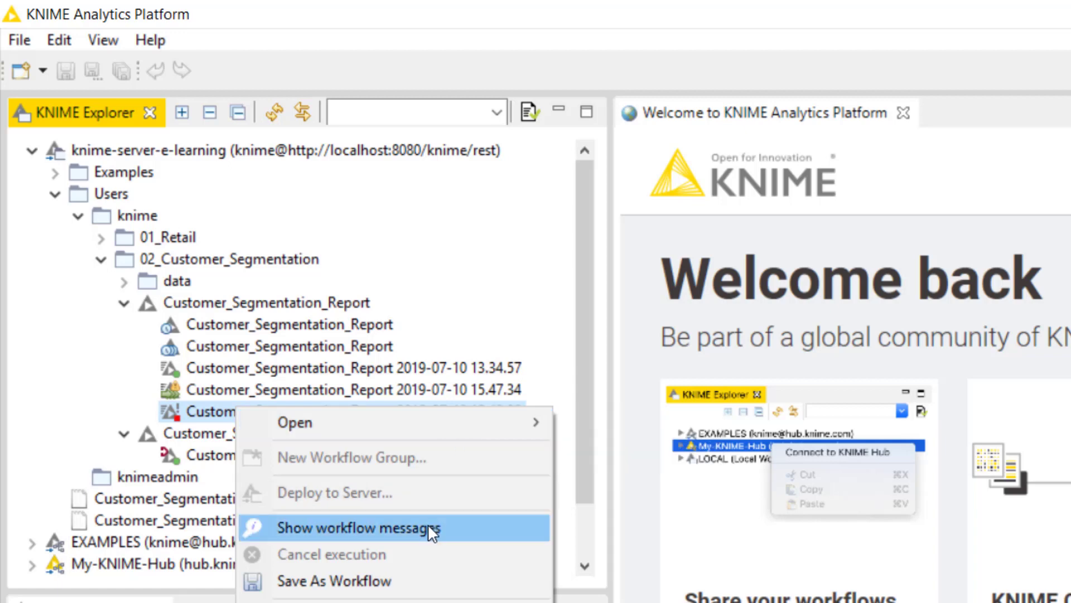
{"action": "left_click", "coordinate": [144, 469]}
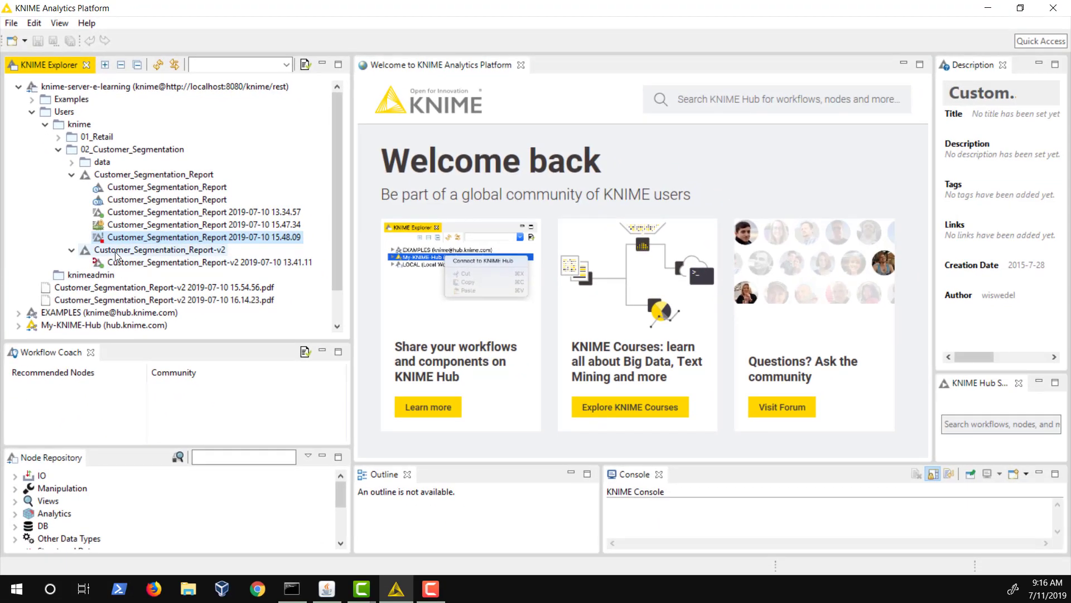
Step: Choose Execute... for Customer_Segmentation_Report-v2 to reach its Server Execution Options
{"action": "left_click", "coordinate": [117, 253]}
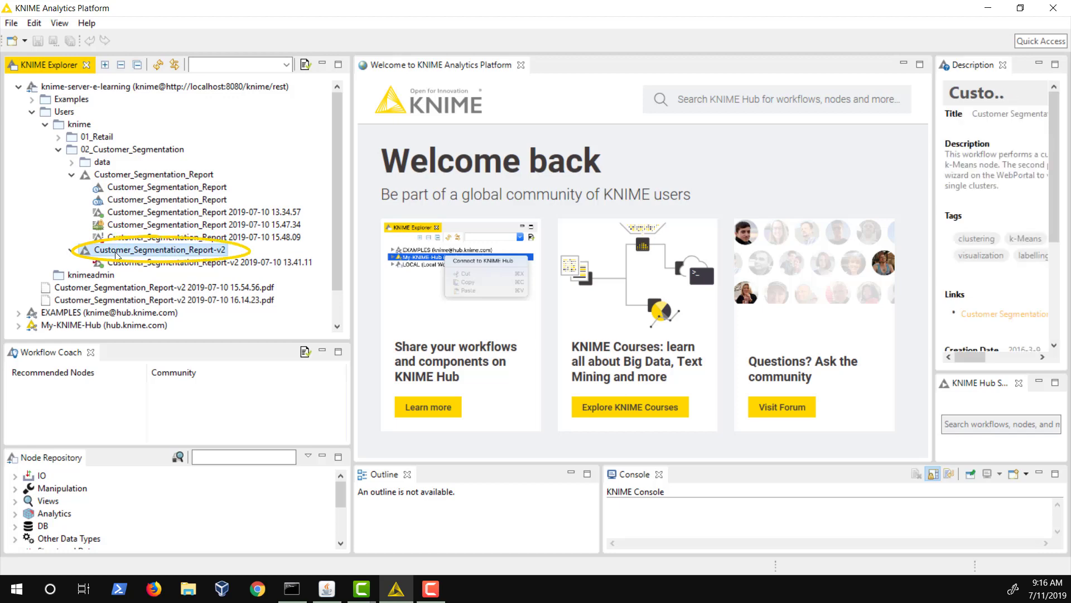
{"action": "right_click", "coordinate": [117, 253]}
{"action": "left_click", "coordinate": [143, 282]}
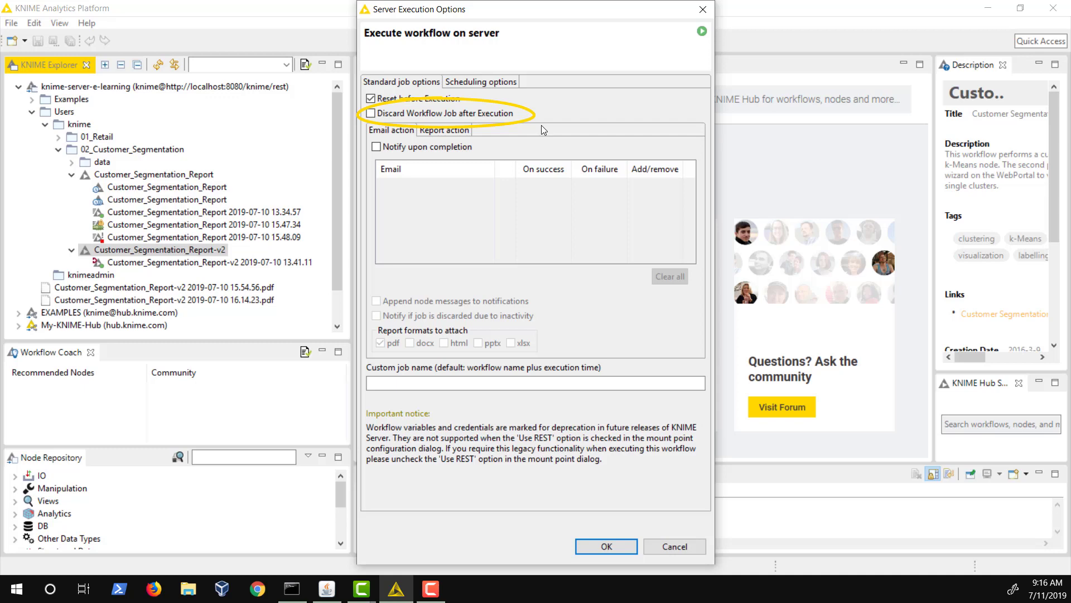
Step: Enable completion e-mails with three recipient rows: success only, failure only, and both
{"action": "left_click", "coordinate": [376, 147]}
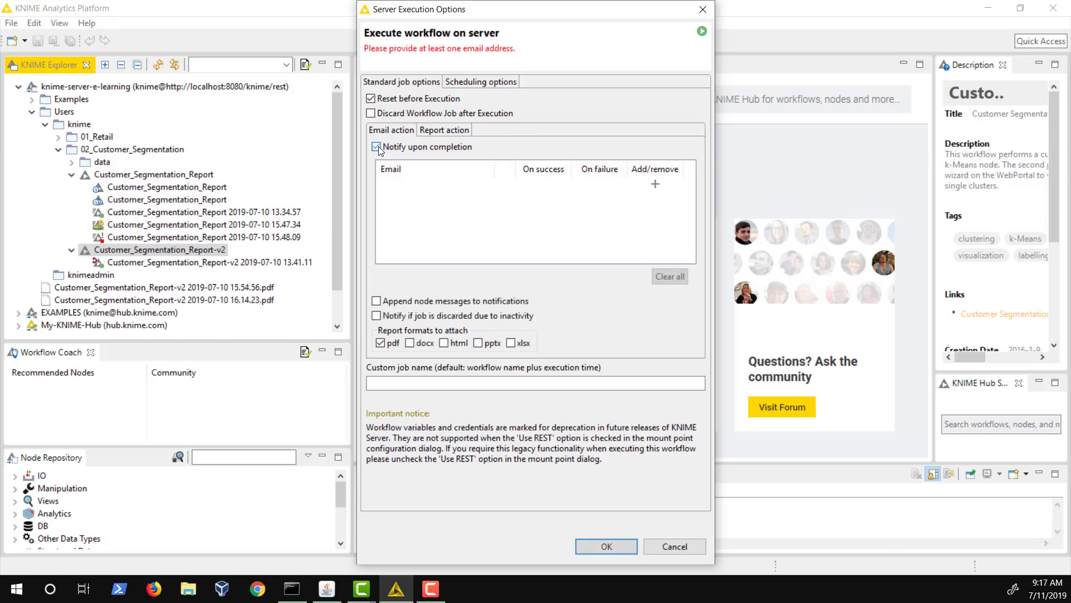
{"action": "left_click", "coordinate": [655, 184]}
{"action": "left_click", "coordinate": [655, 197]}
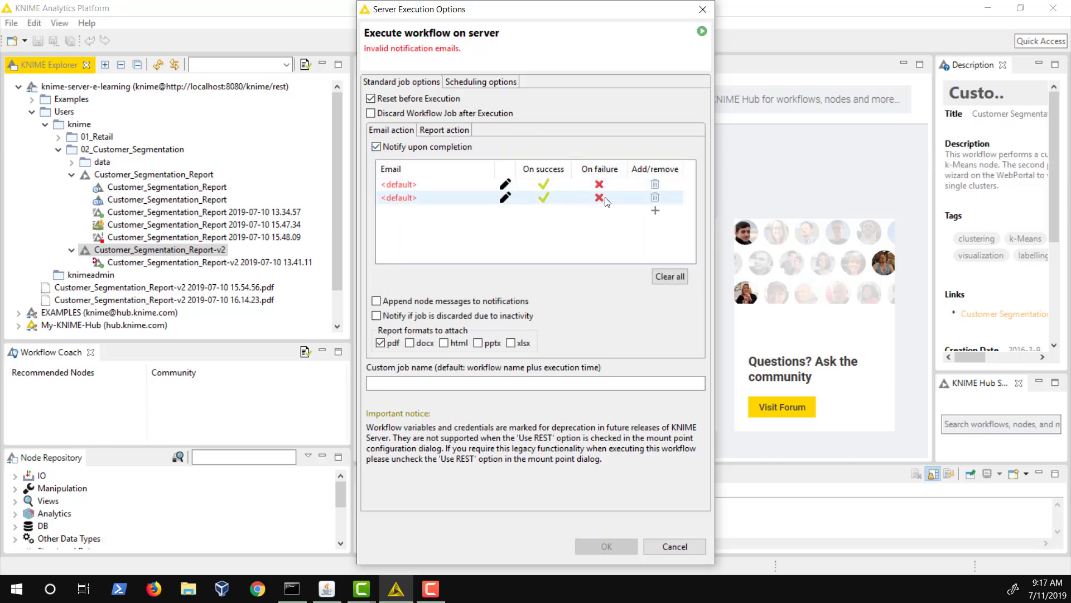
{"action": "left_click", "coordinate": [599, 198]}
{"action": "left_click", "coordinate": [544, 198]}
{"action": "left_click", "coordinate": [655, 210]}
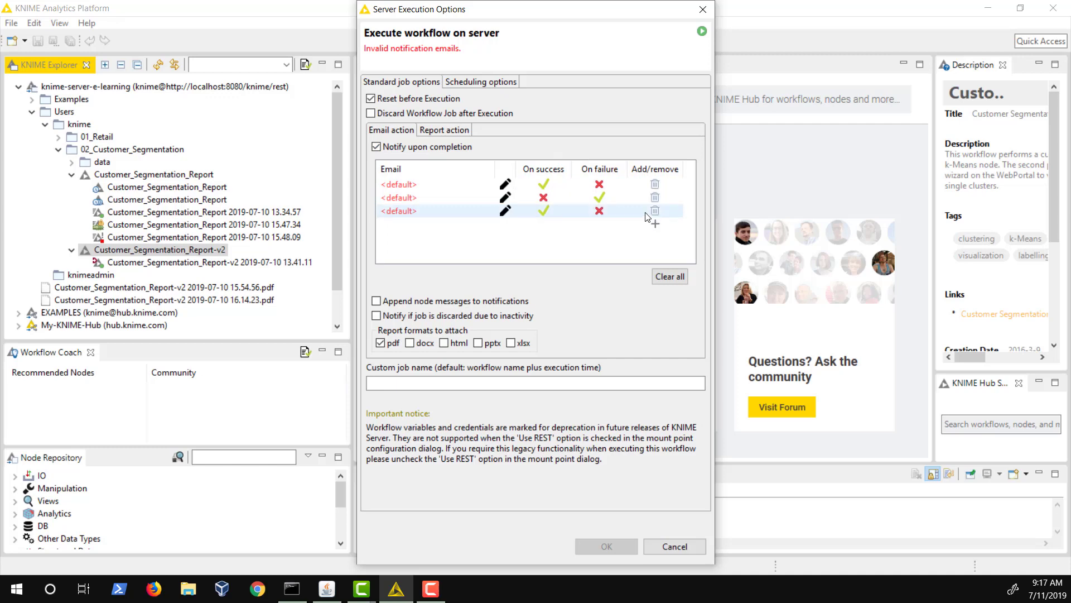
{"action": "left_click", "coordinate": [596, 213]}
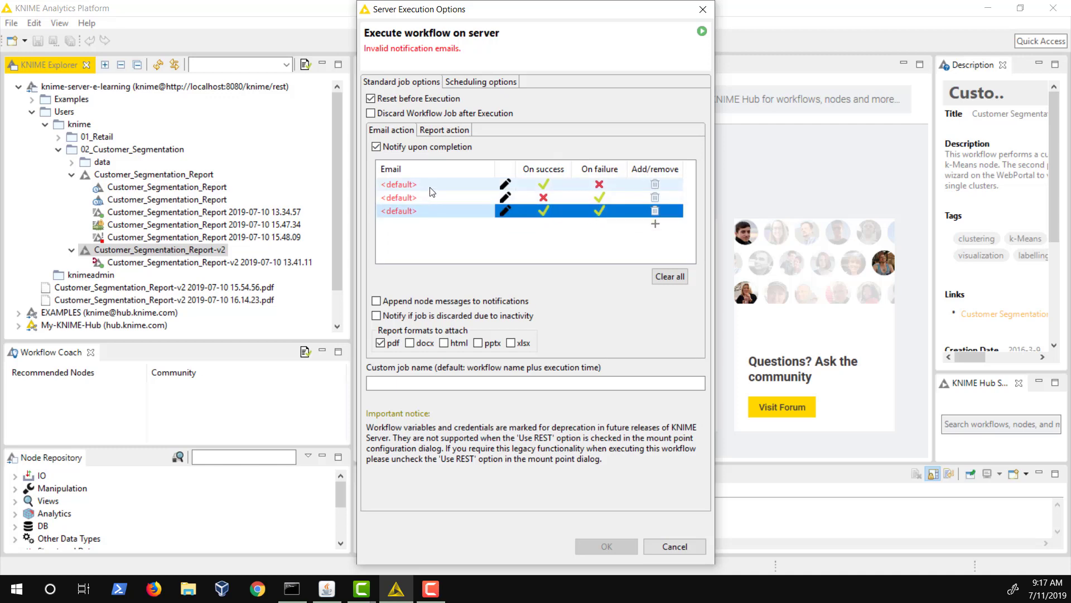
Step: Fill in the recipients' e-mail addresses: two in the first row, one each in the others
{"action": "left_click", "coordinate": [431, 185]}
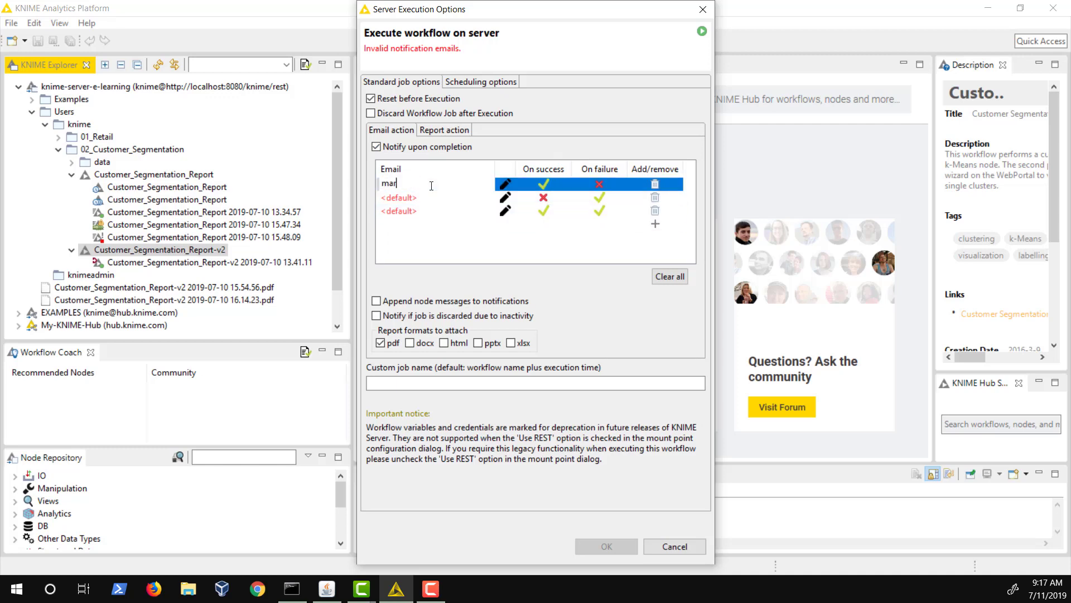
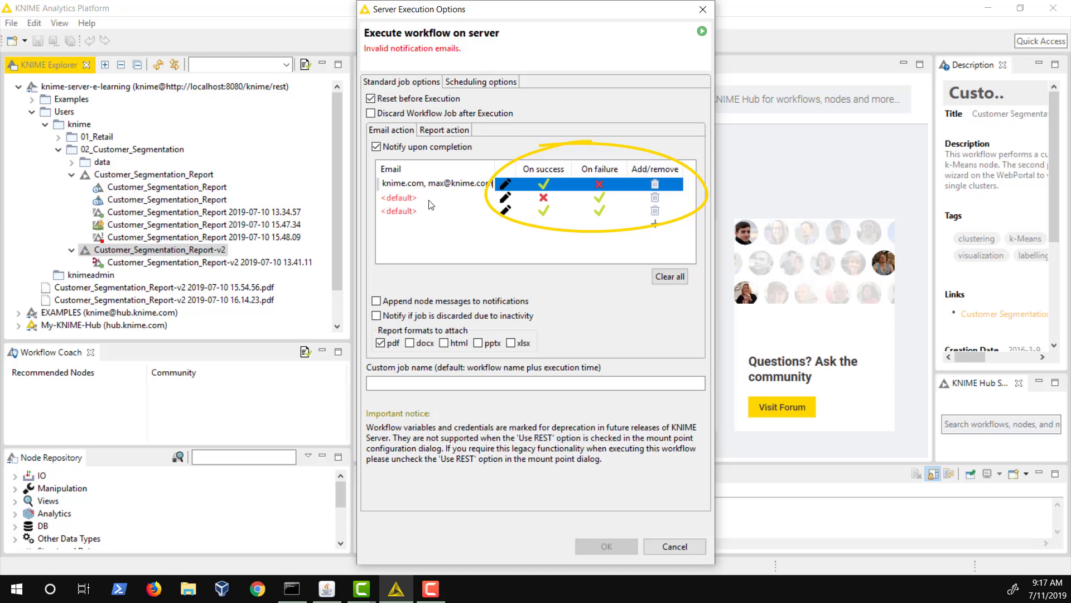
{"action": "left_click", "coordinate": [433, 199]}
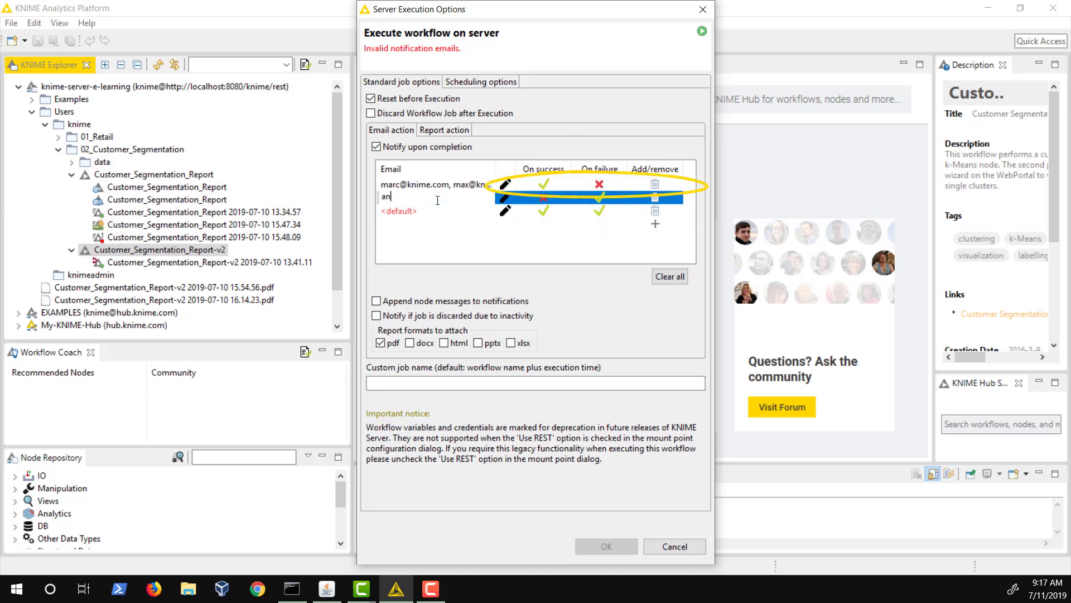
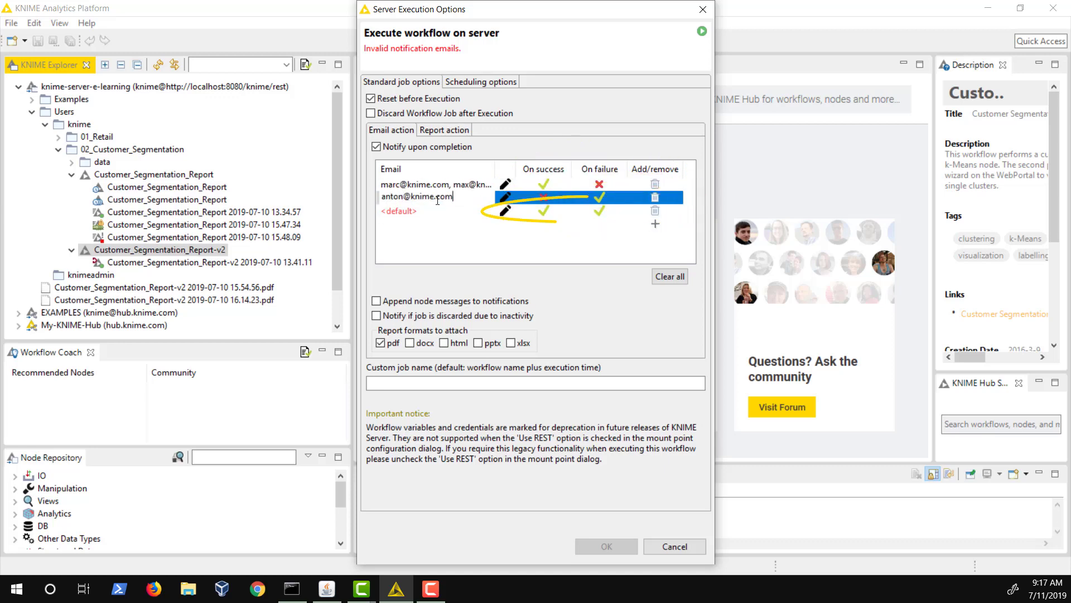
{"action": "left_click", "coordinate": [429, 211]}
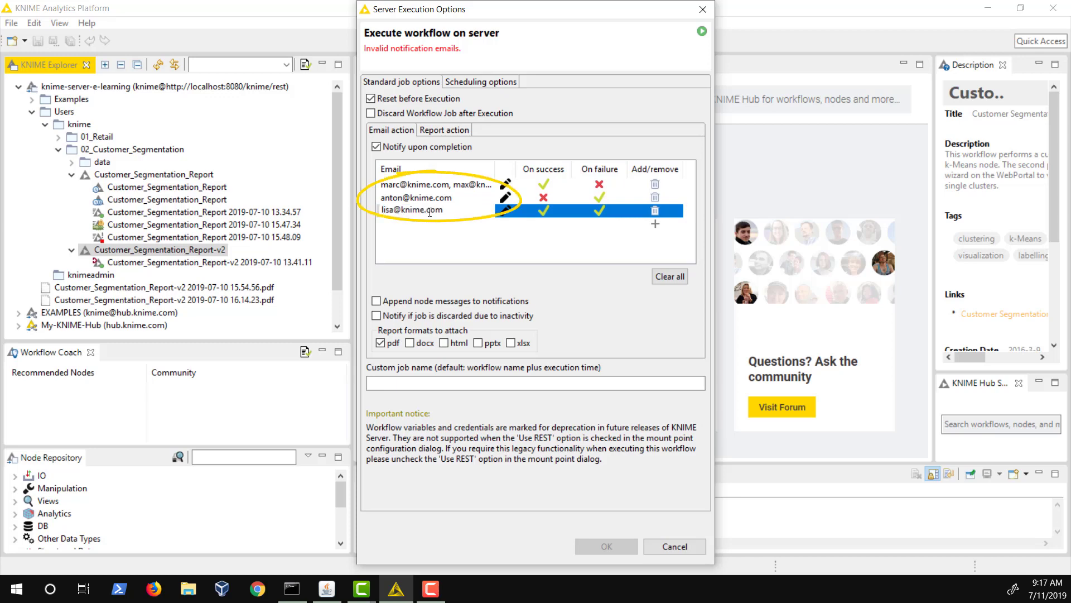
Step: Enter 'CustomName' as the custom job name
{"action": "left_click", "coordinate": [452, 384]}
{"action": "type", "text": "C"}
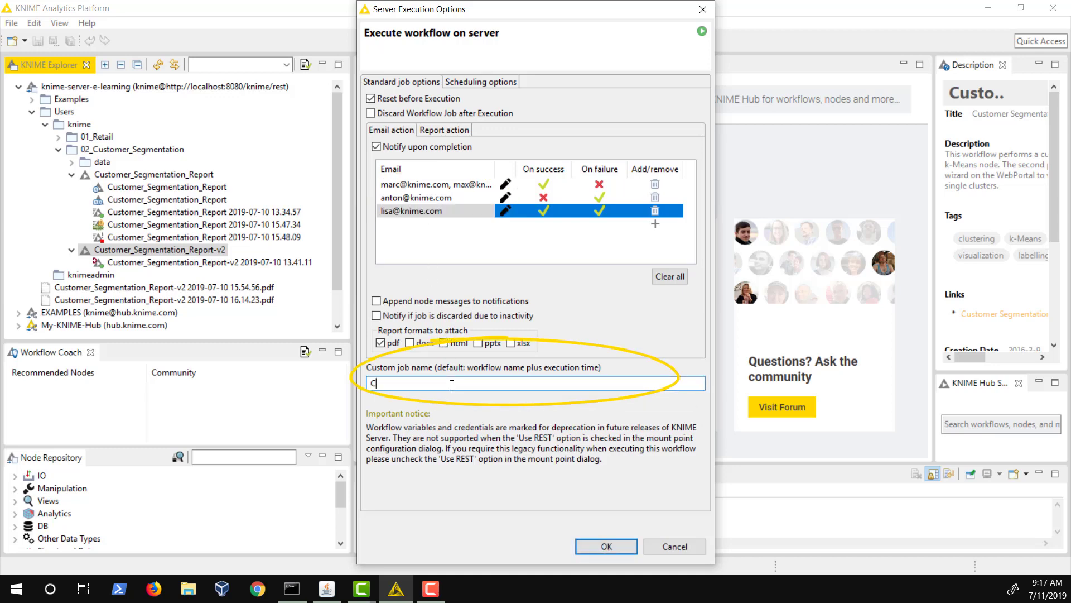
{"action": "type", "text": "ustomName"}
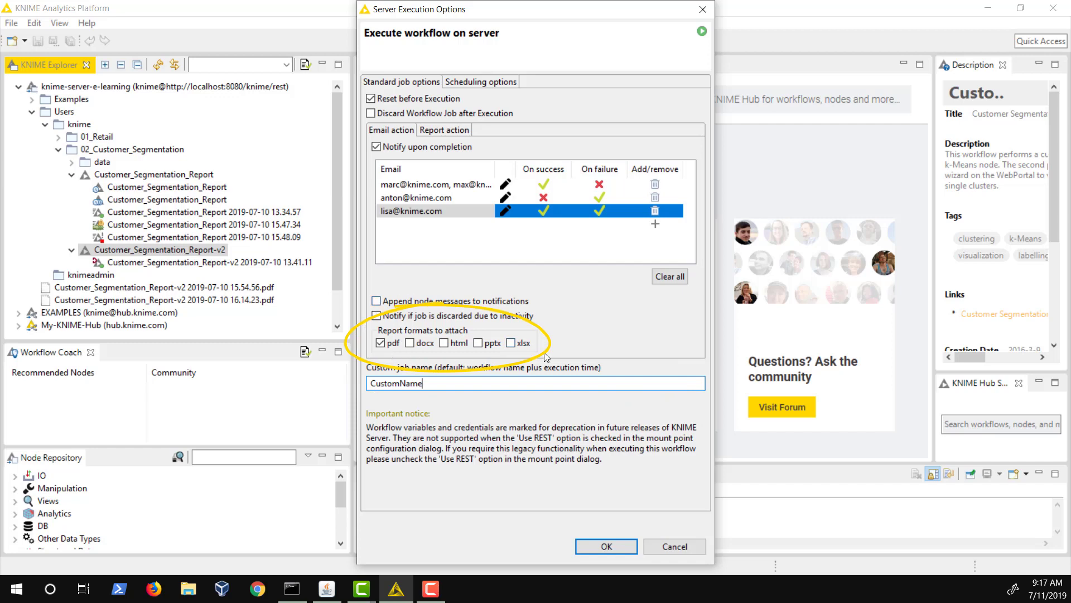
Step: Enable Save report on server in the Report settings and start the job
{"action": "left_click", "coordinate": [464, 131]}
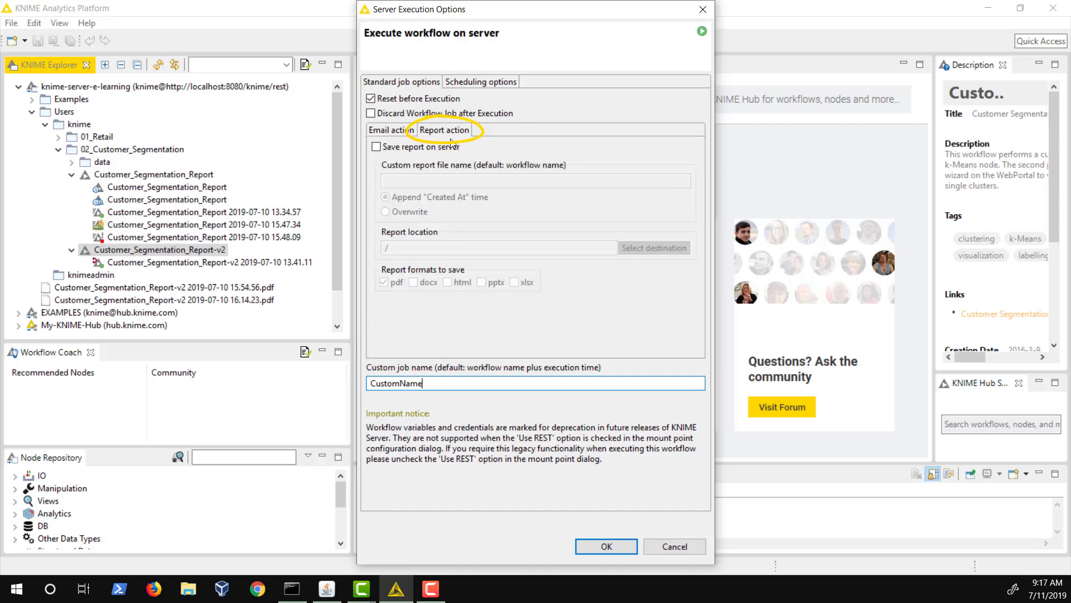
{"action": "left_click", "coordinate": [375, 147]}
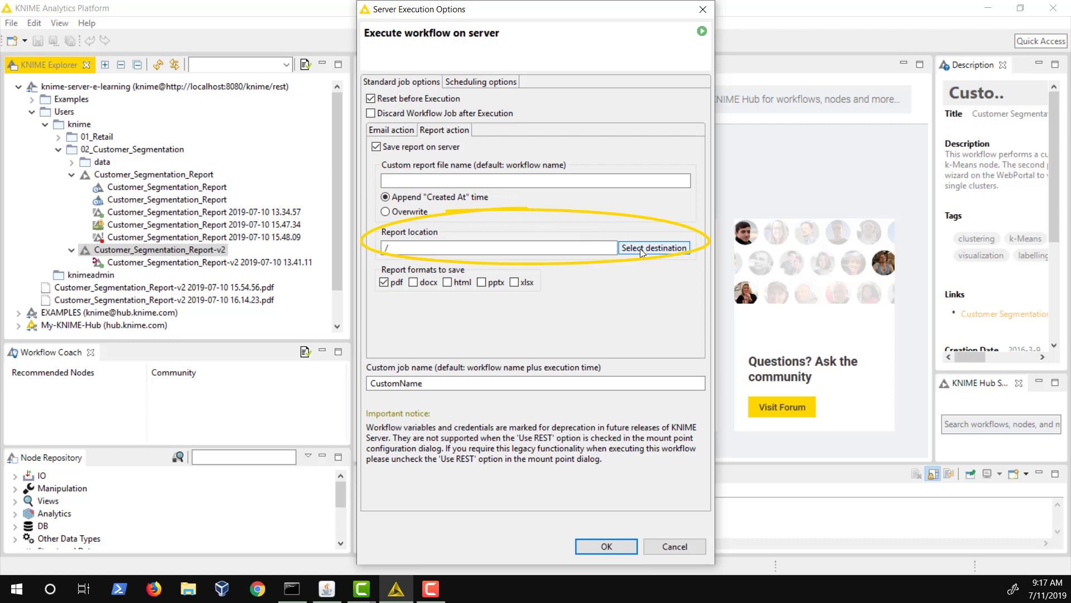
{"action": "left_click", "coordinate": [600, 546]}
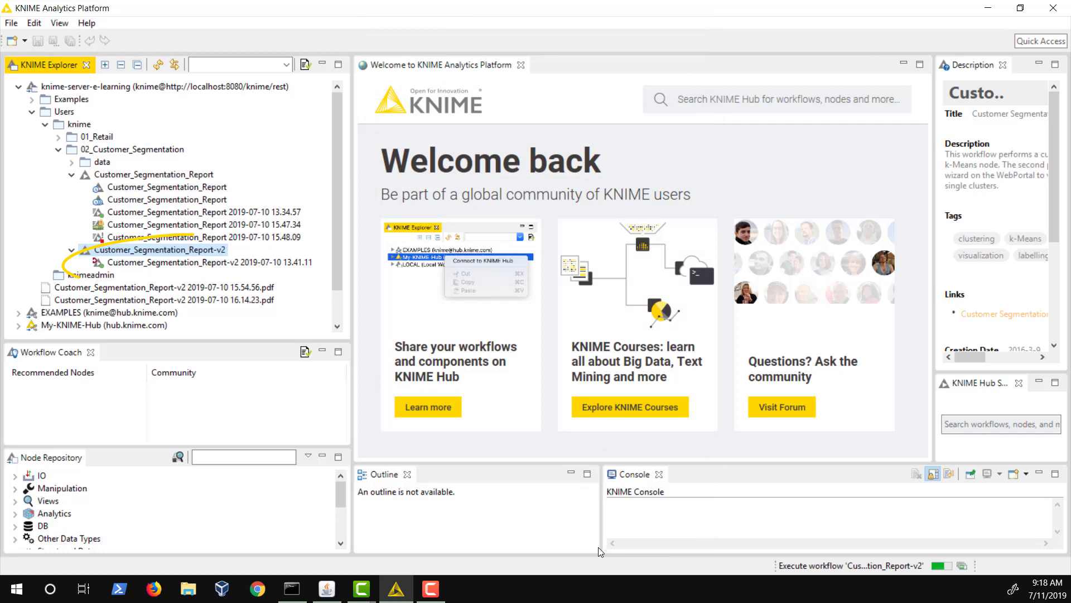
Step: Start a new Execute... run of Customer_Segmentation_Report-v2 and show its Scheduling options
{"action": "right_click", "coordinate": [222, 254]}
{"action": "left_click", "coordinate": [263, 275]}
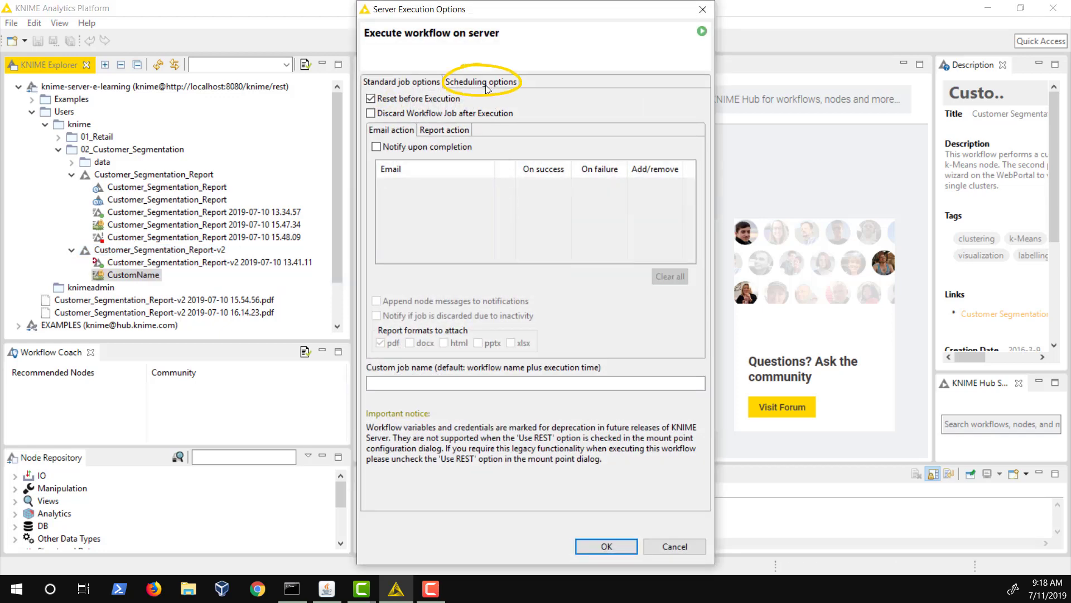
{"action": "left_click", "coordinate": [487, 88]}
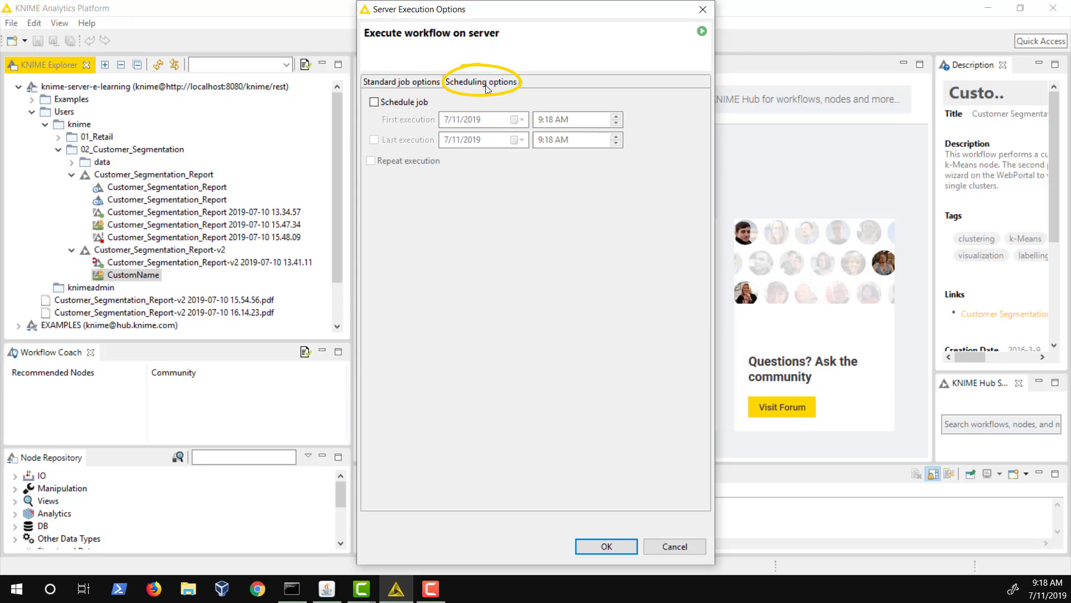
Step: Turn on scheduling with repeat execution every 1 hour, reviewing the day, month and time-frame restrictions
{"action": "left_click", "coordinate": [377, 106]}
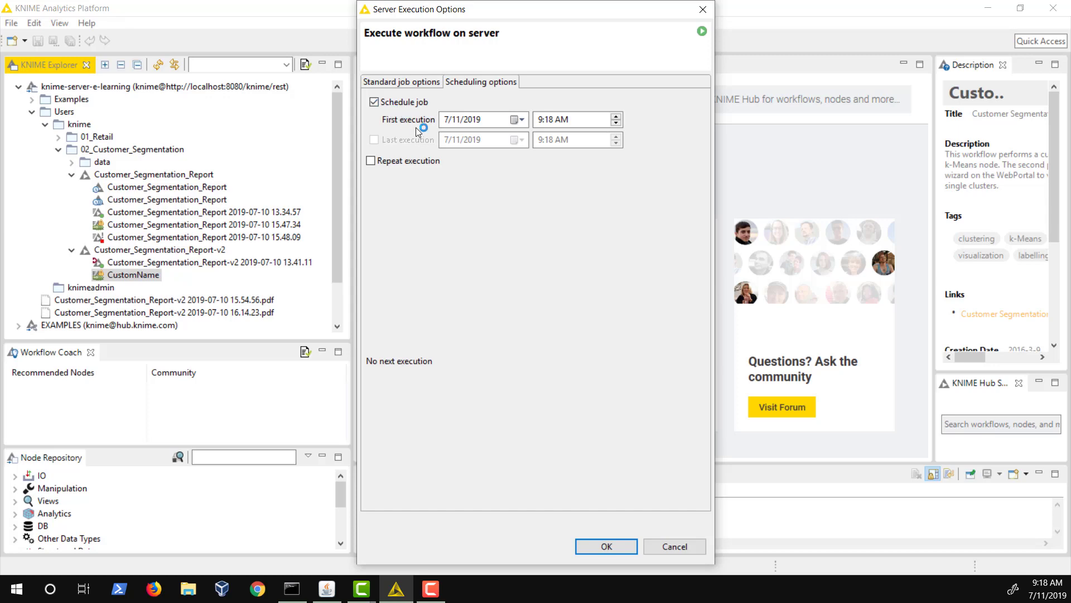
{"action": "left_click", "coordinate": [370, 161]}
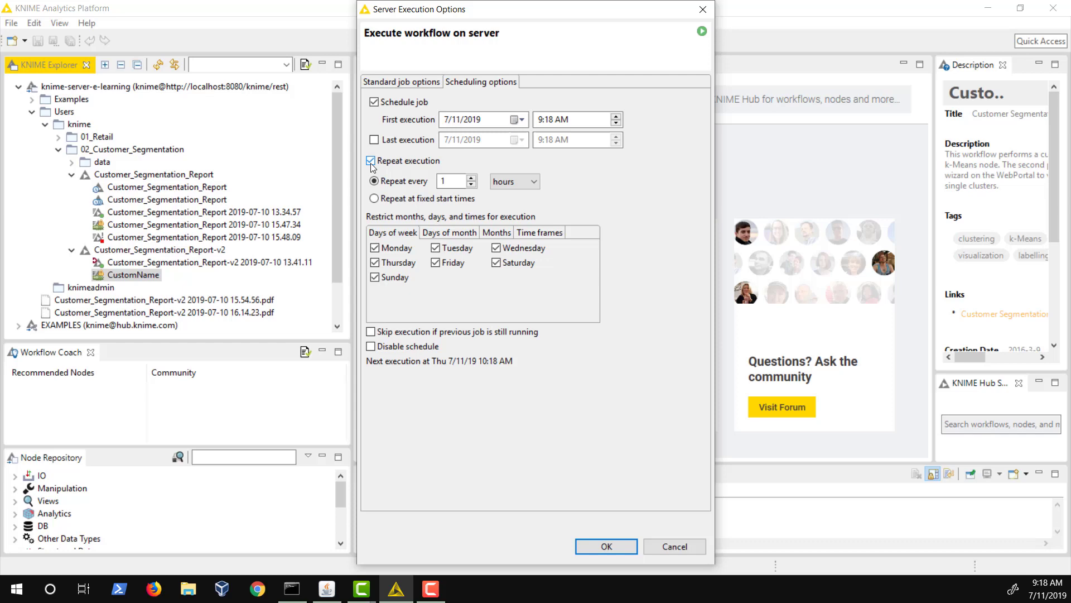
{"action": "left_click", "coordinate": [522, 185]}
{"action": "left_click", "coordinate": [522, 187]}
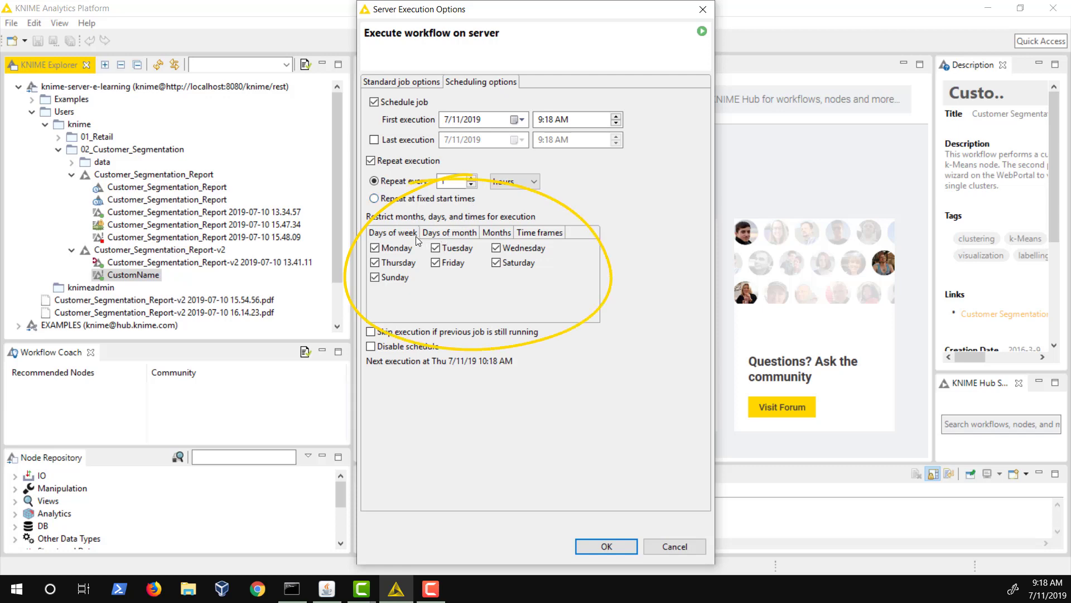
{"action": "left_click", "coordinate": [436, 235]}
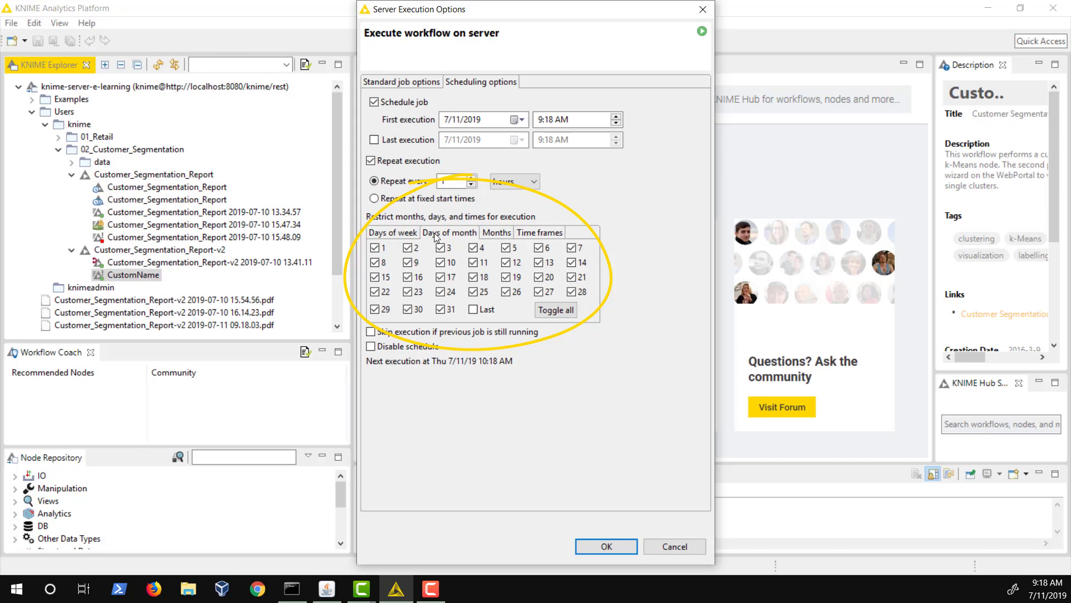
{"action": "left_click", "coordinate": [488, 235]}
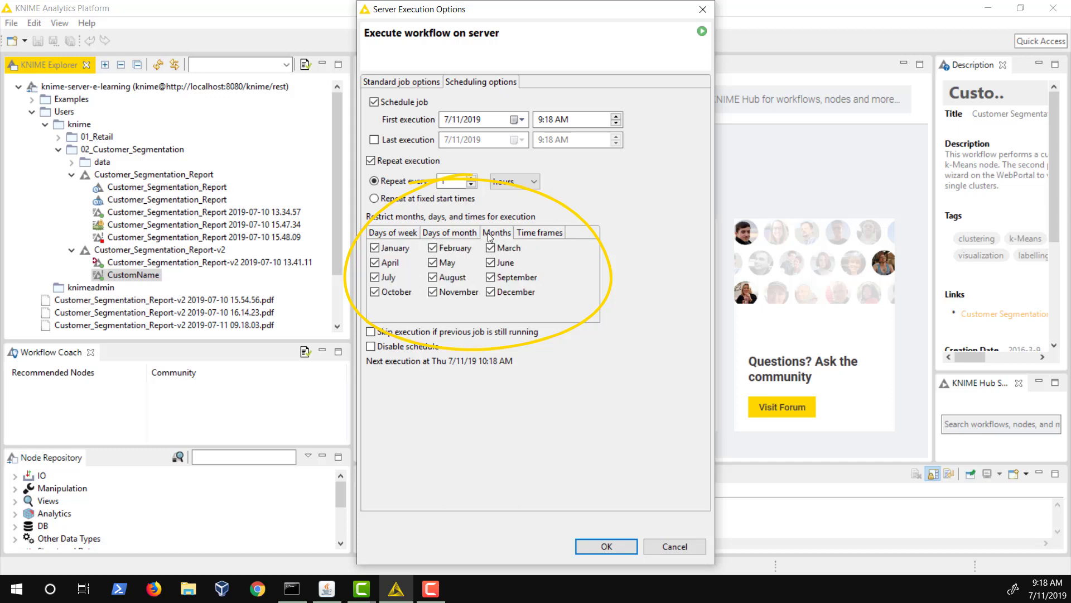
{"action": "left_click", "coordinate": [539, 235]}
{"action": "left_click", "coordinate": [405, 232]}
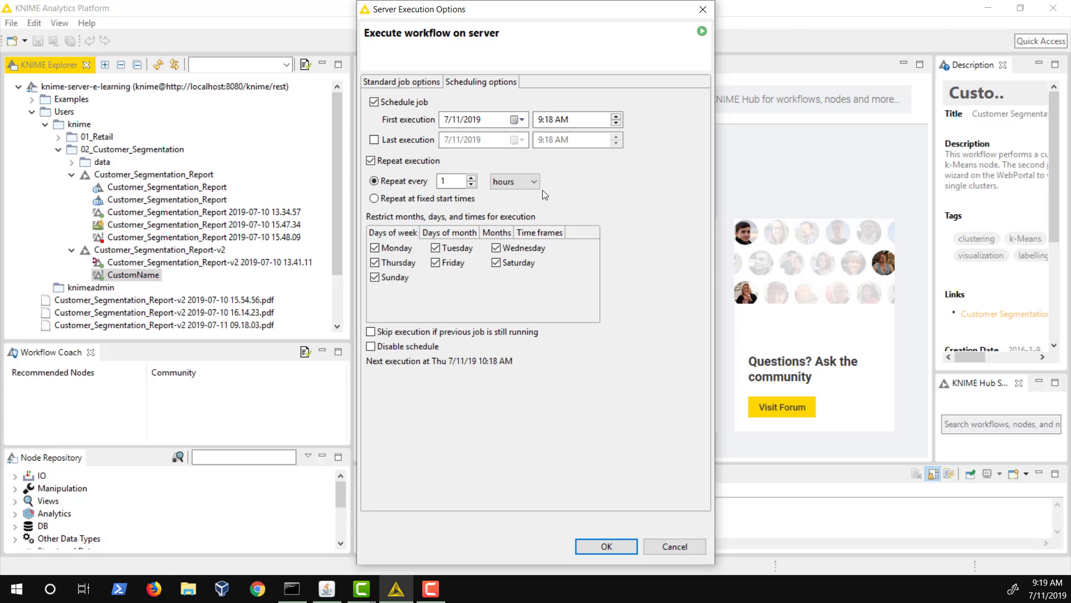
Step: Restrict the schedule to Monday–Friday, 9:00–10:00, repeating at fixed start times, and submit it
{"action": "left_click", "coordinate": [514, 267]}
{"action": "left_click", "coordinate": [375, 277]}
{"action": "left_click", "coordinate": [533, 233]}
{"action": "left_click", "coordinate": [397, 275]}
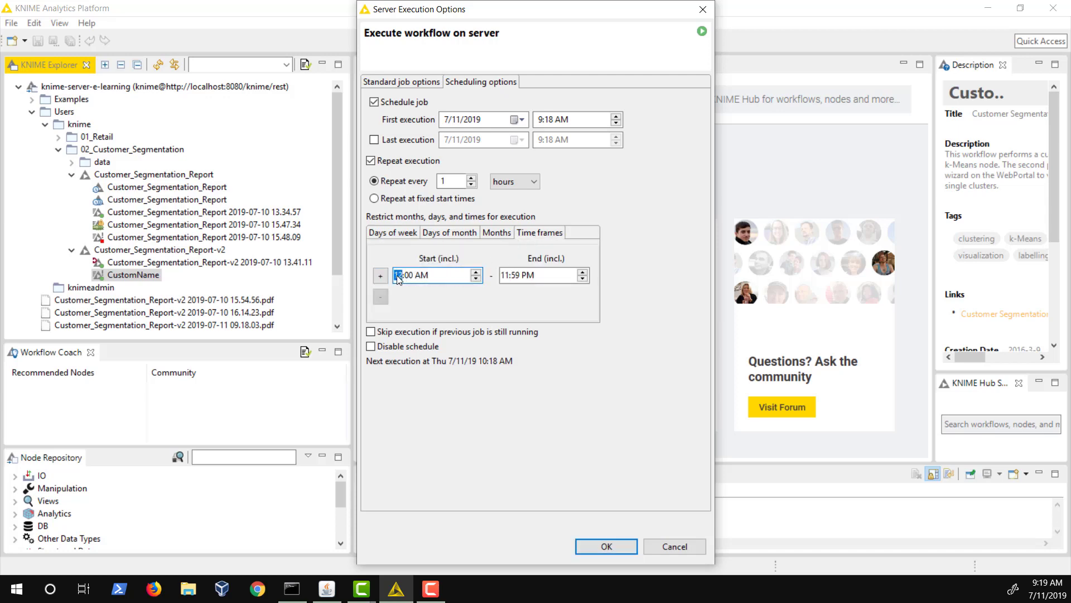
{"action": "type", "text": "9"}
{"action": "left_click", "coordinate": [506, 275]}
{"action": "type", "text": "10:00"}
{"action": "left_click", "coordinate": [379, 199]}
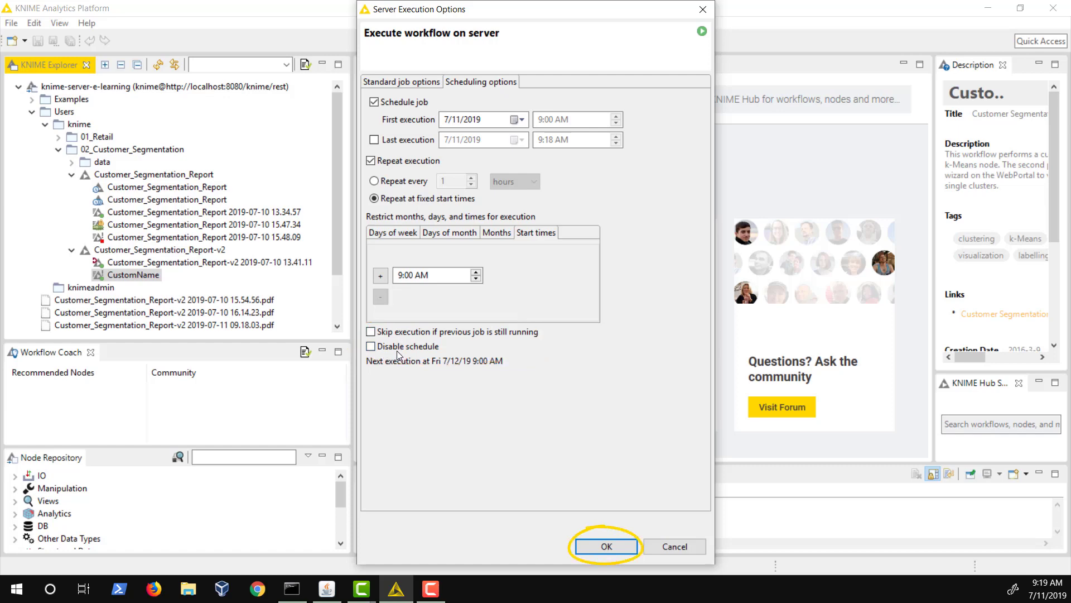
{"action": "left_click", "coordinate": [607, 547]}
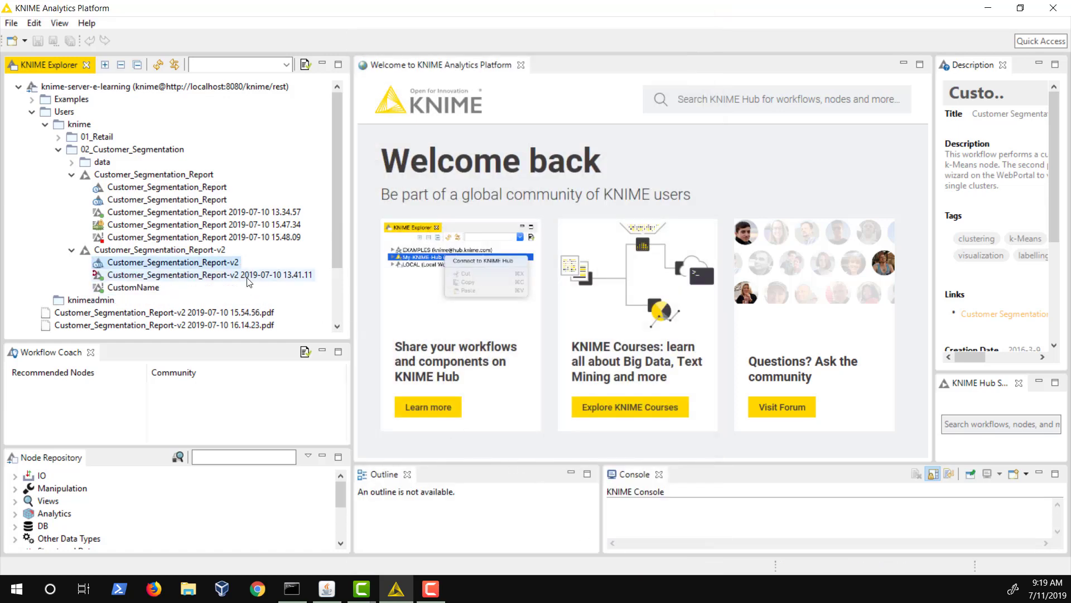
Step: Show the Open submenu in Customer_Segmentation_Report-v2's context menu
{"action": "right_click", "coordinate": [199, 251]}
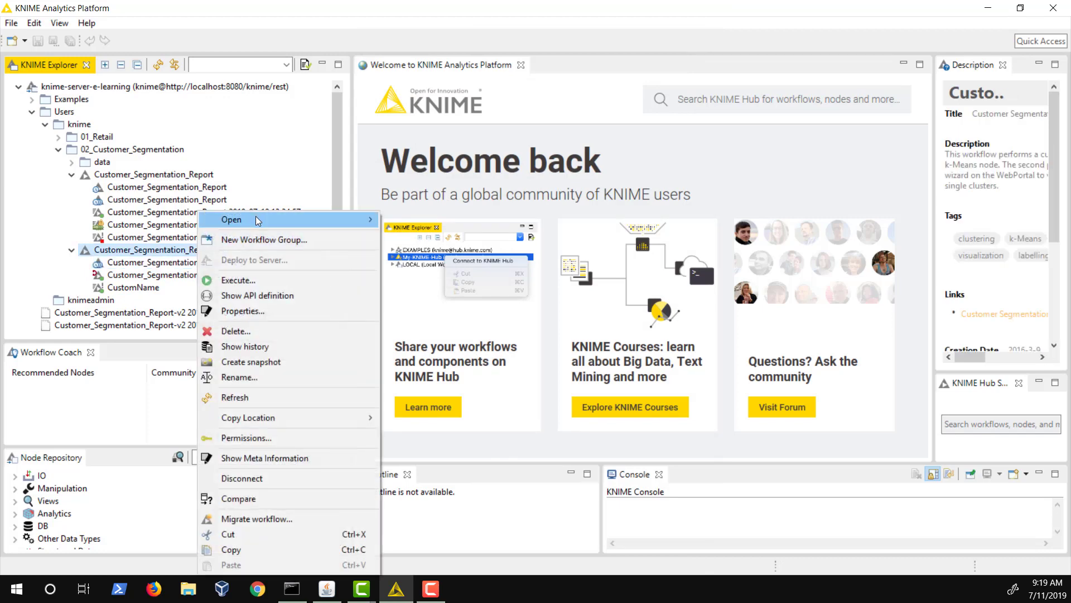
{"action": "mouse_move", "coordinate": [256, 218]}
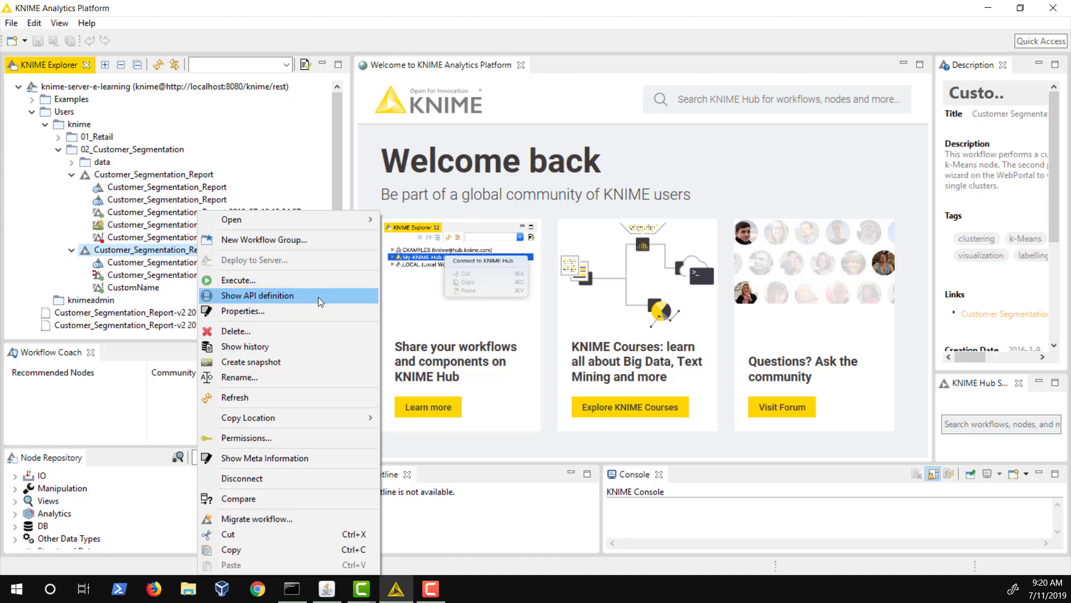
{"action": "mouse_move", "coordinate": [344, 219]}
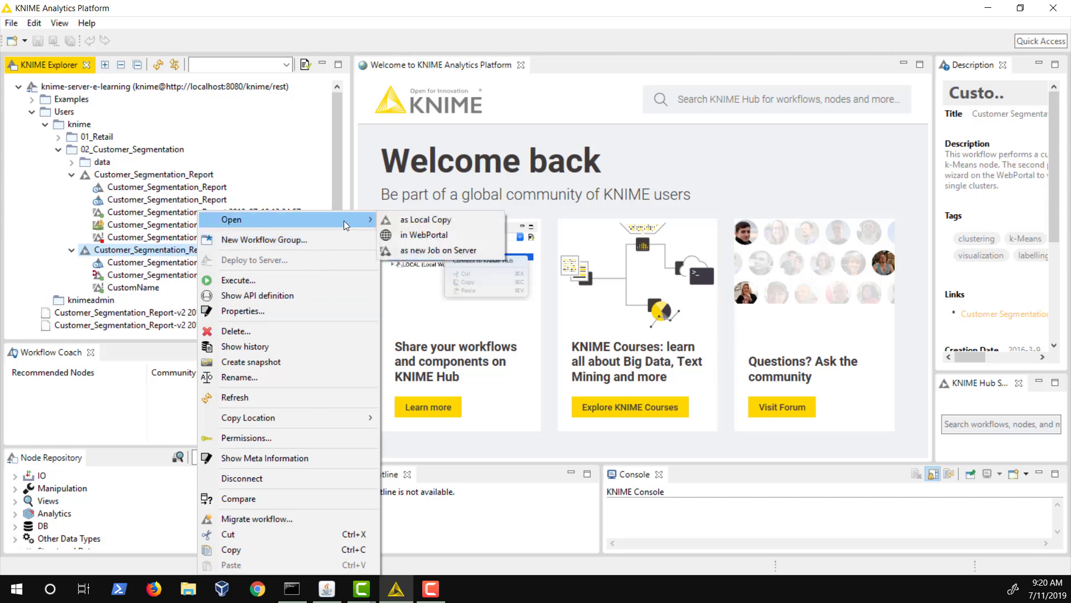